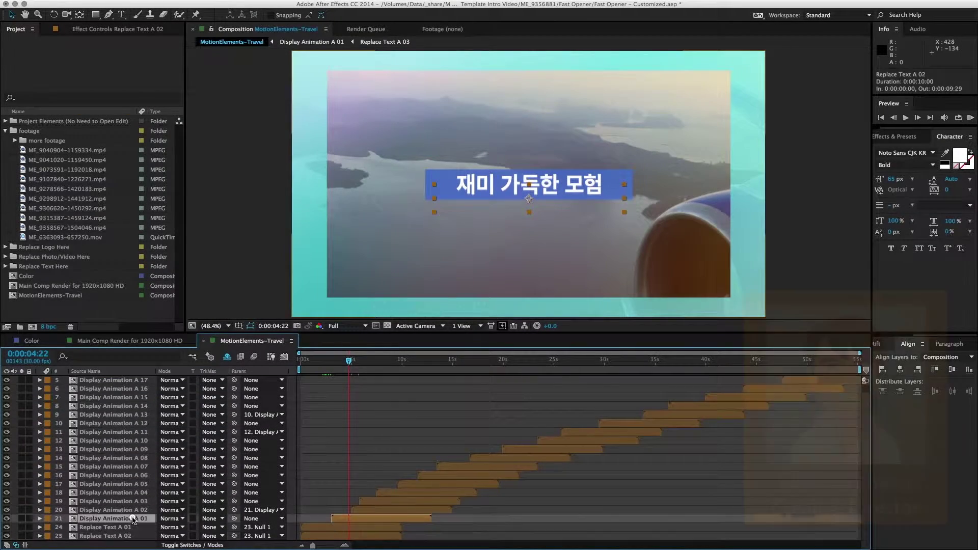
Preview the composition up to 0:00:09:12 and give the Display Animation A 04 layer a red label.
click(131, 510)
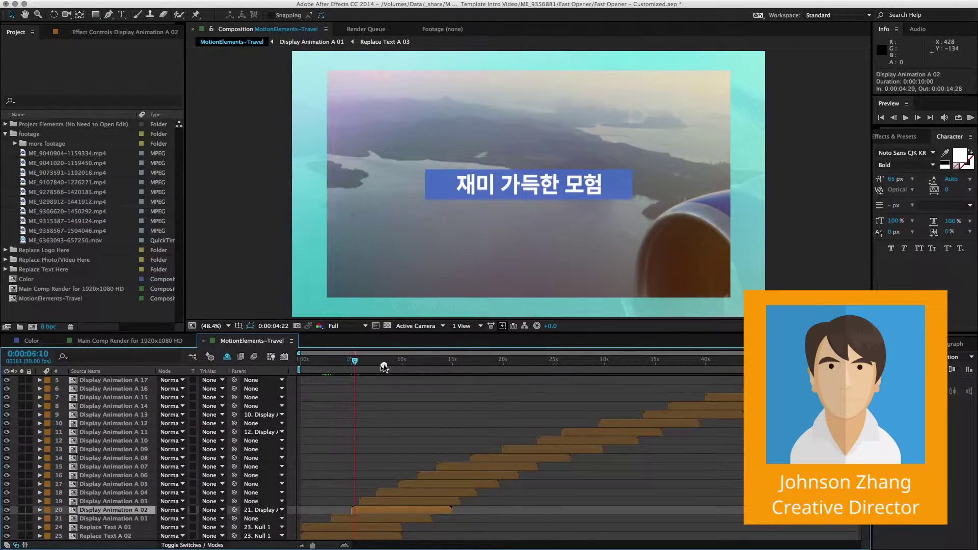
drag(388, 368, 350, 371)
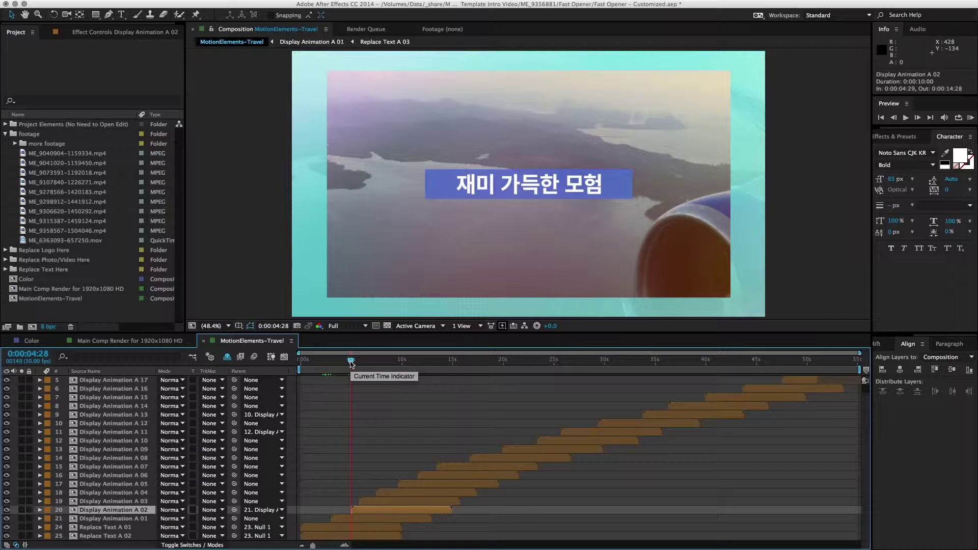
drag(351, 362, 388, 368)
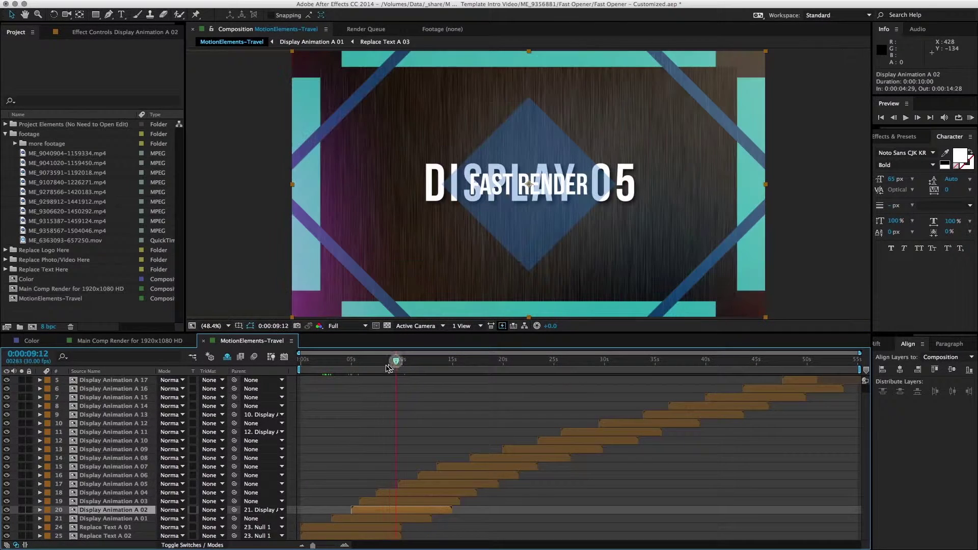
click(397, 493)
click(47, 493)
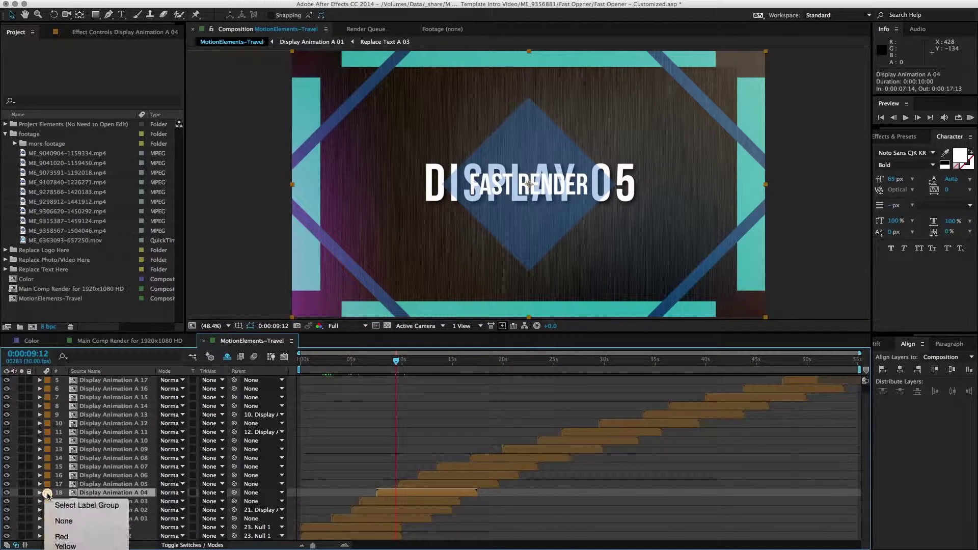
click(61, 536)
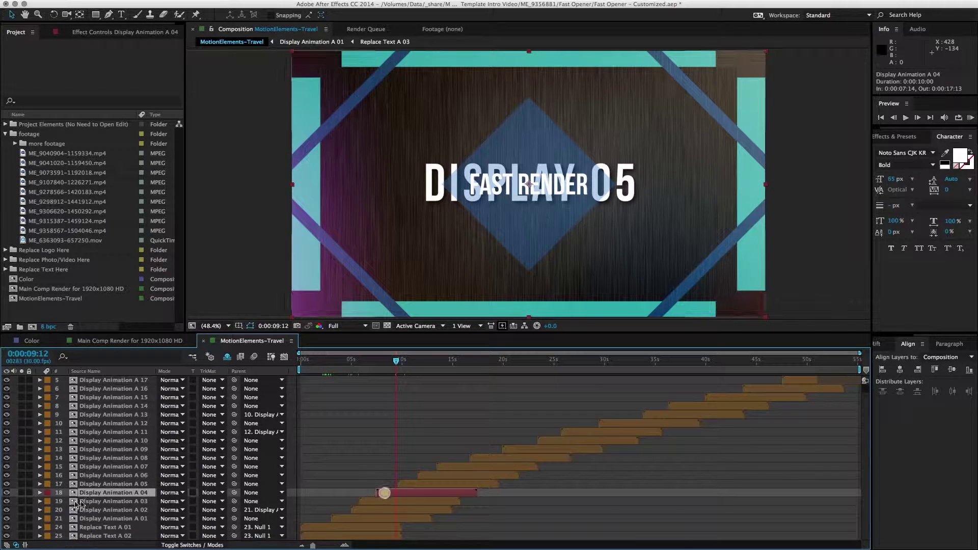
Label the layers Display Animation A 01, Replace Text A 01 and Replace Text A 02 red.
click(356, 518)
shift+click(349, 534)
click(48, 519)
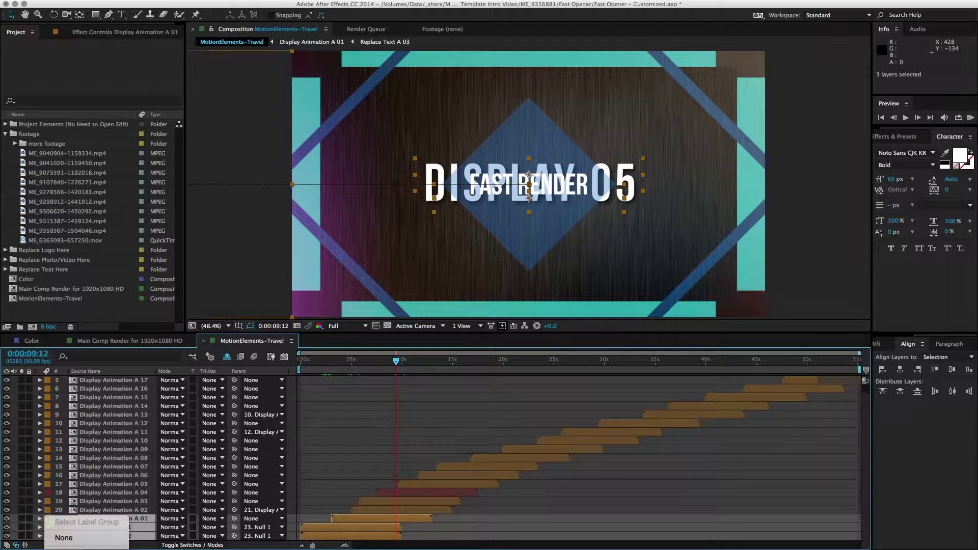
click(62, 549)
click(337, 443)
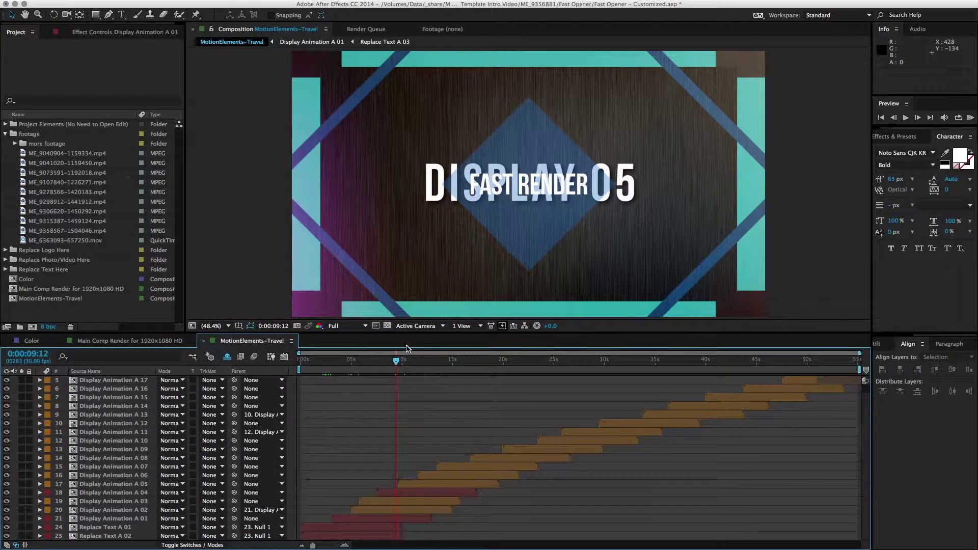
Move the current time to 0:00:13:17 and label the Display Animation A 07 layer red.
drag(397, 363, 439, 366)
click(445, 466)
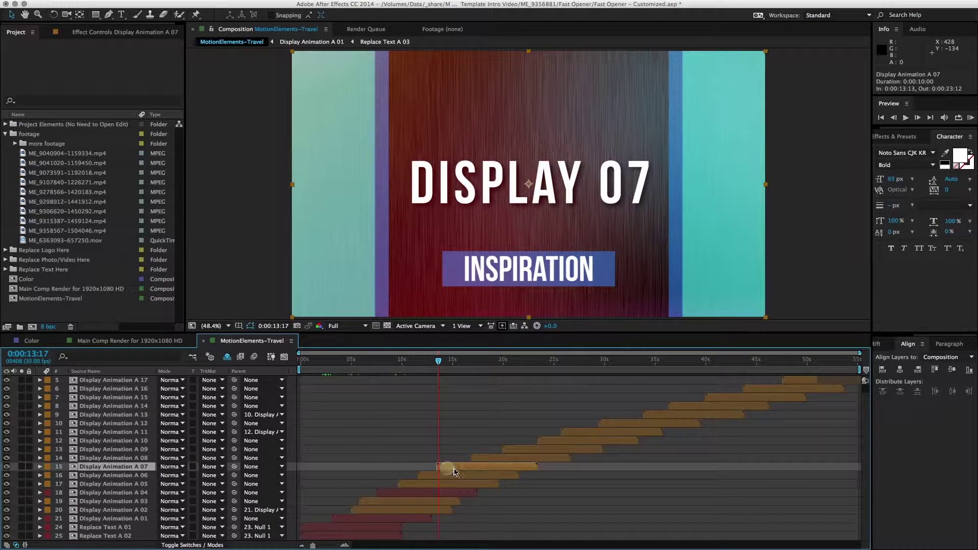
click(48, 466)
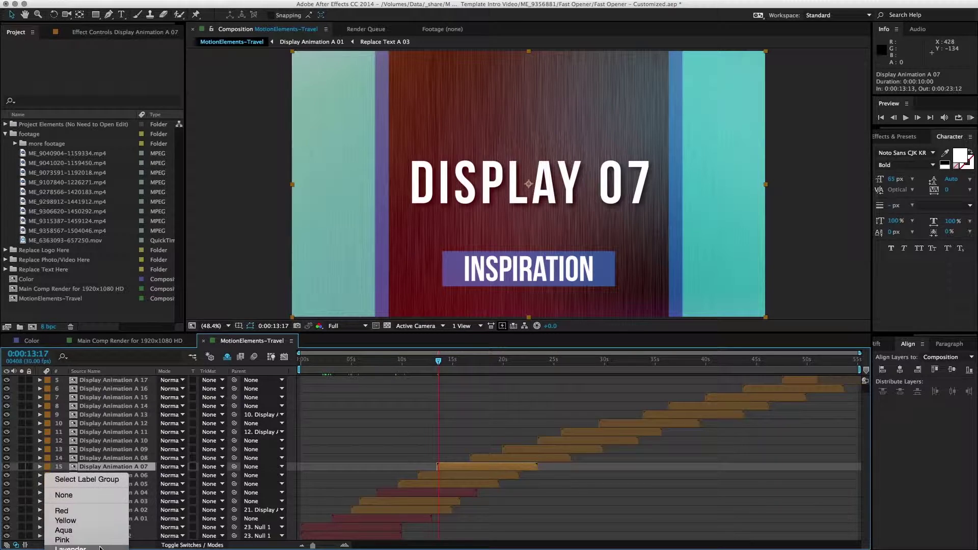
click(97, 511)
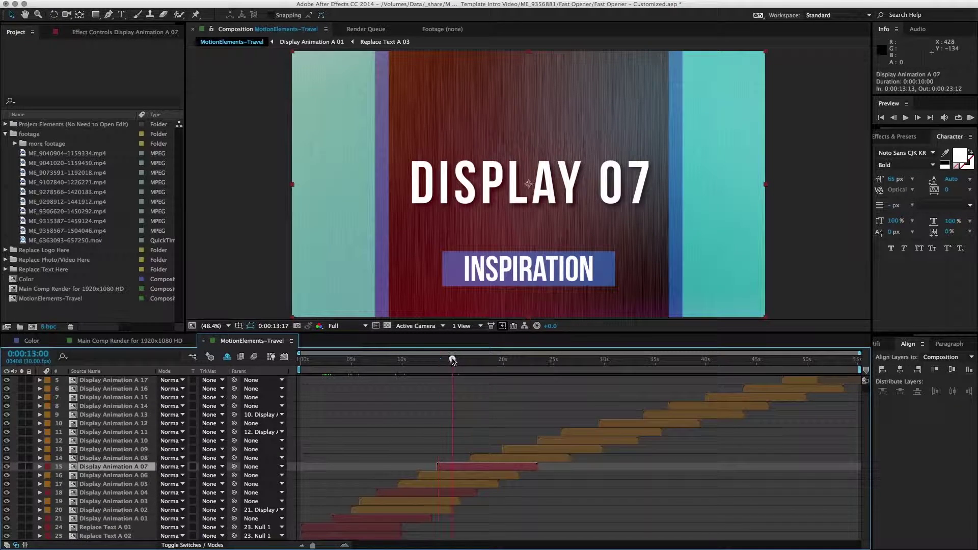
Move the current time to 0:00:22:24 and label the Display Animation A 09 layer red.
drag(452, 360, 531, 361)
click(523, 448)
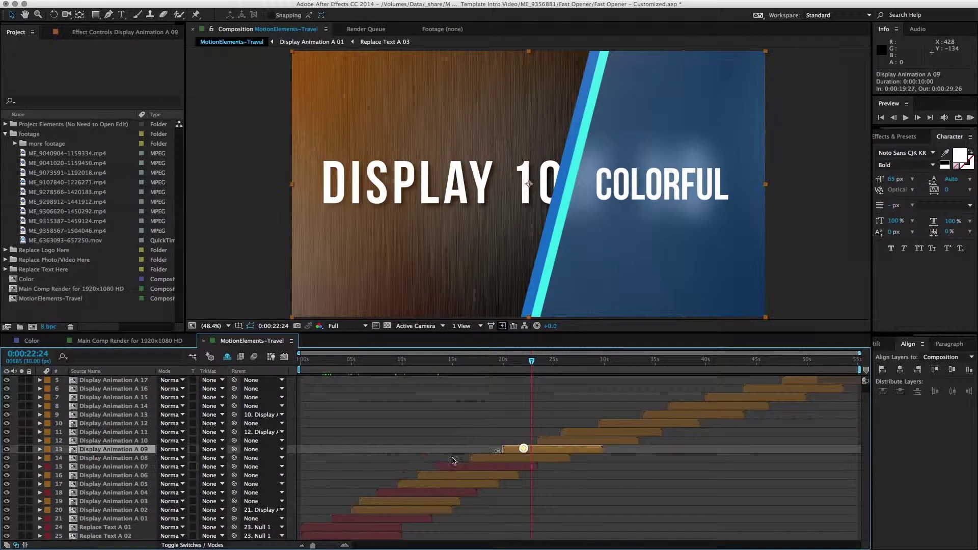
click(47, 449)
click(103, 494)
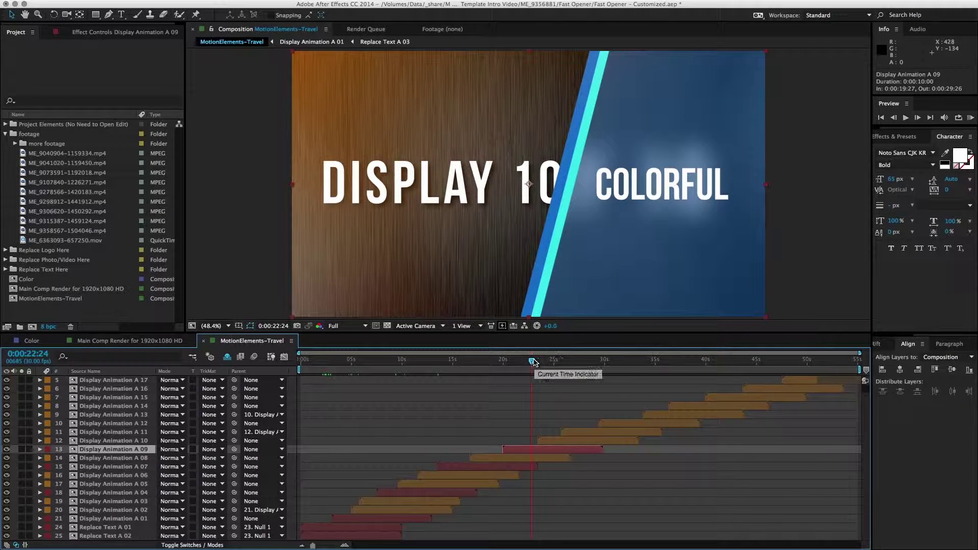
Move the current time to 0:00:39:15 and label the Display Animation A 14 layer red.
drag(532, 361, 701, 380)
click(700, 404)
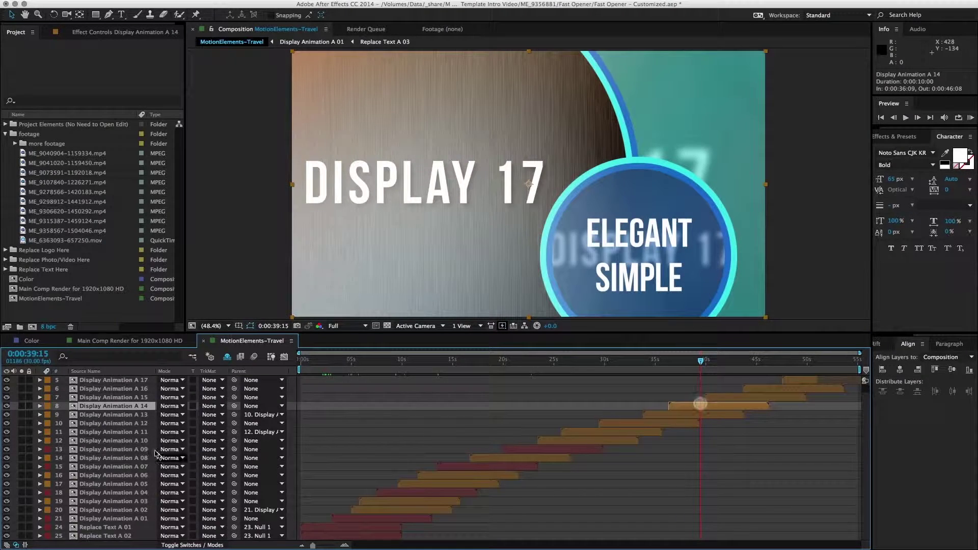
click(46, 406)
click(90, 451)
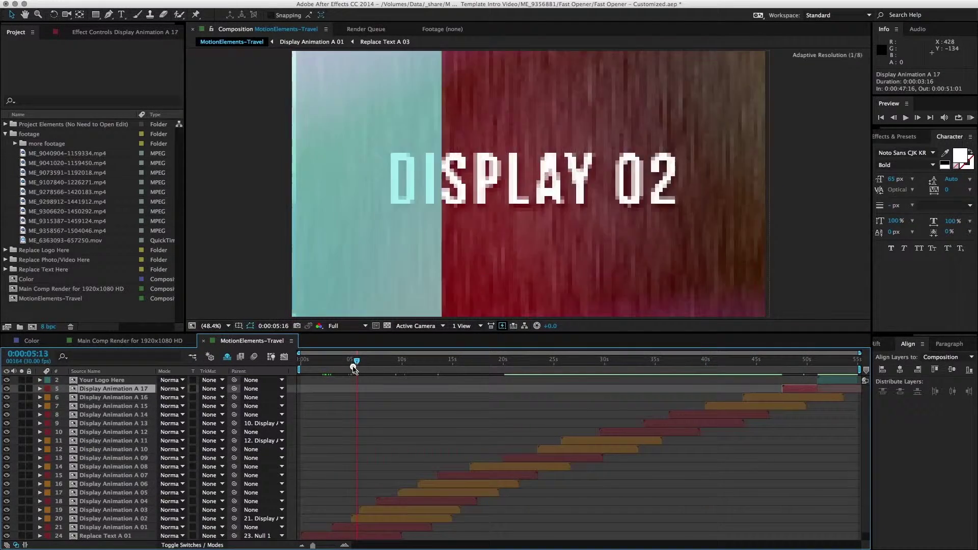
Set the current time exactly to the start of the Display Animation A 02 layer, at 0:00:04:29.
drag(354, 364, 350, 368)
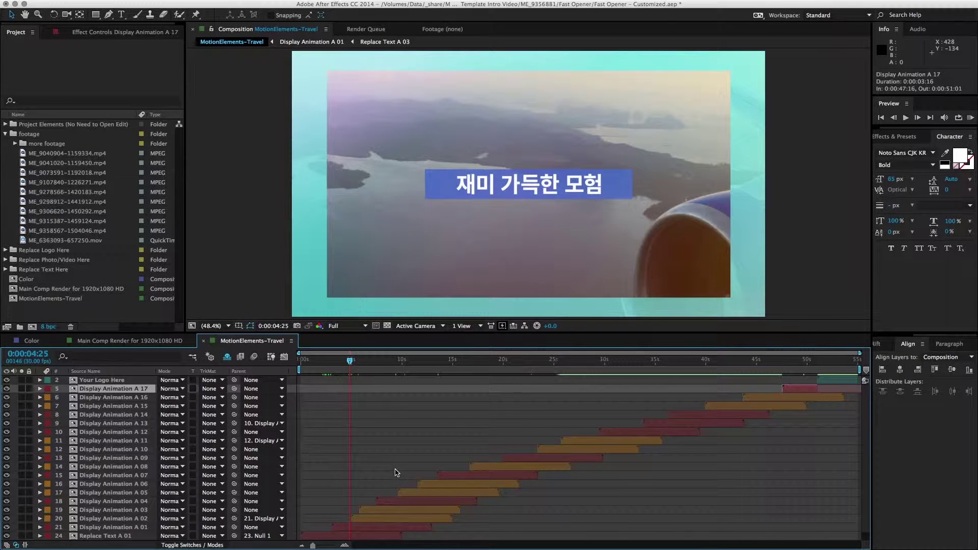
click(390, 511)
shift+click(391, 519)
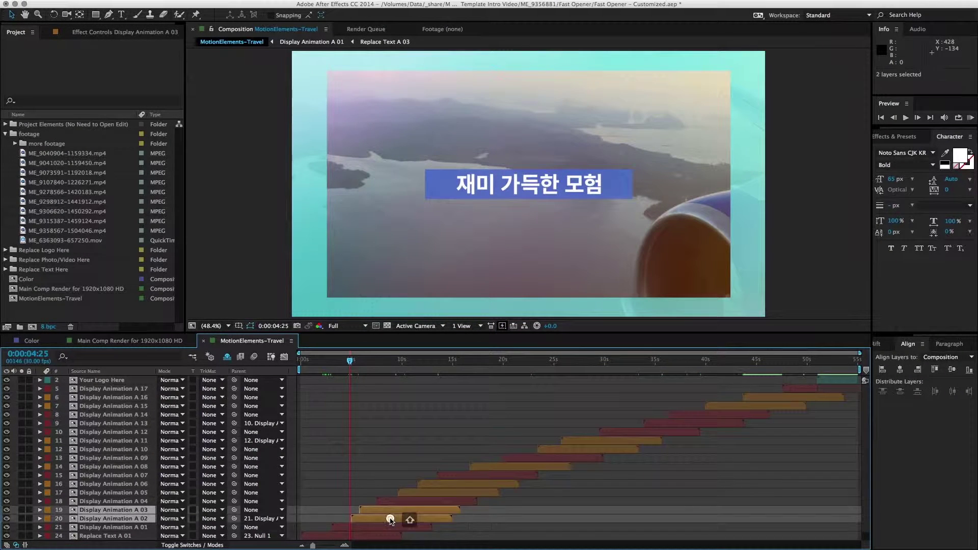
scroll(362, 524, up, 1)
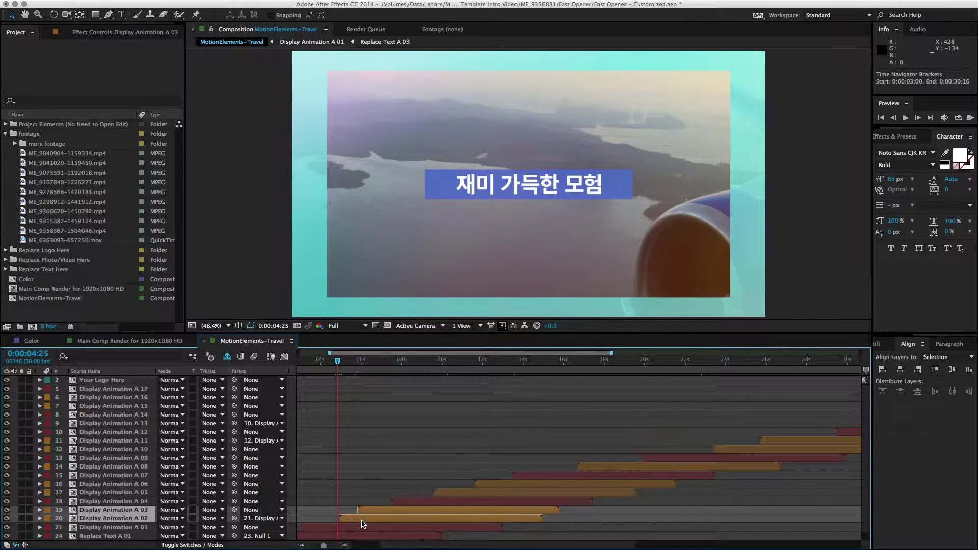
scroll(359, 520, left, 3)
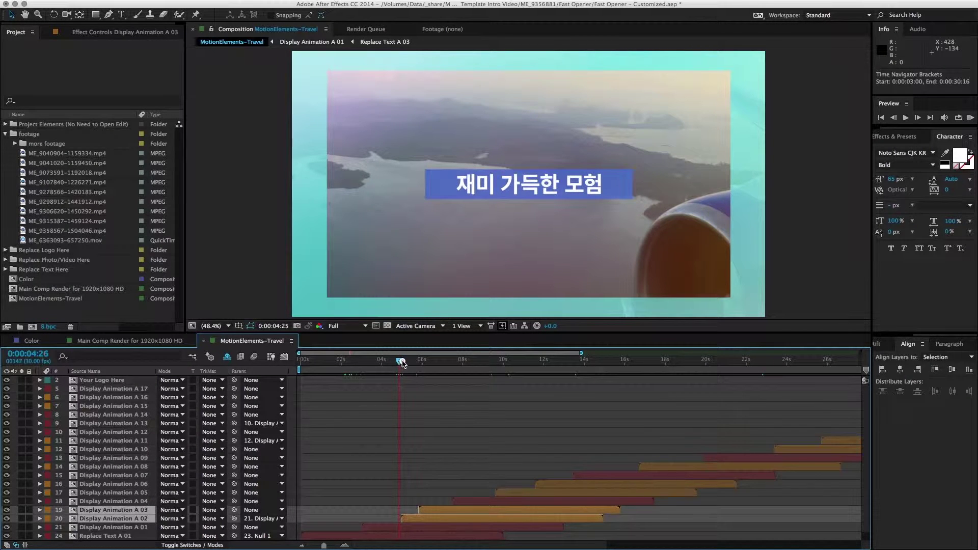
drag(402, 362, 401, 361)
scroll(397, 516, up, 4)
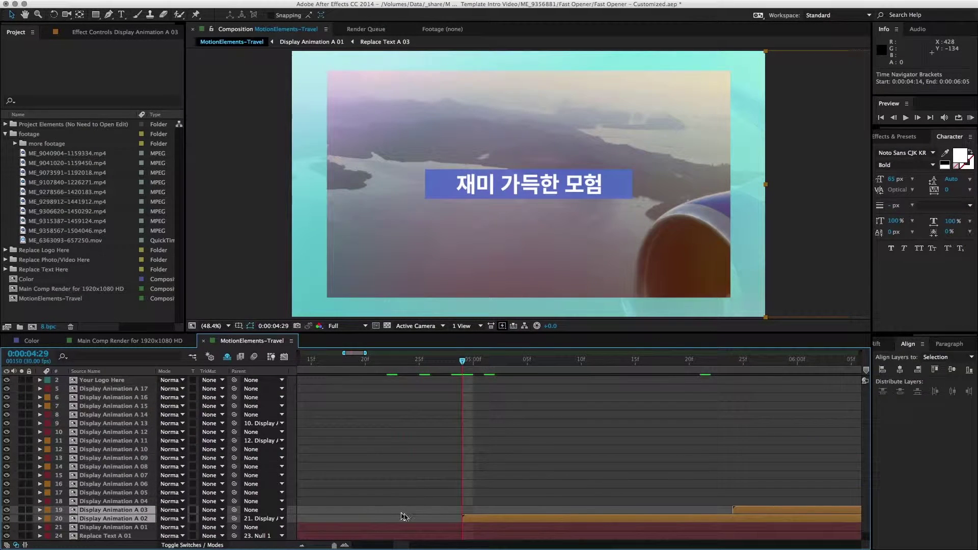
key(semicolon)
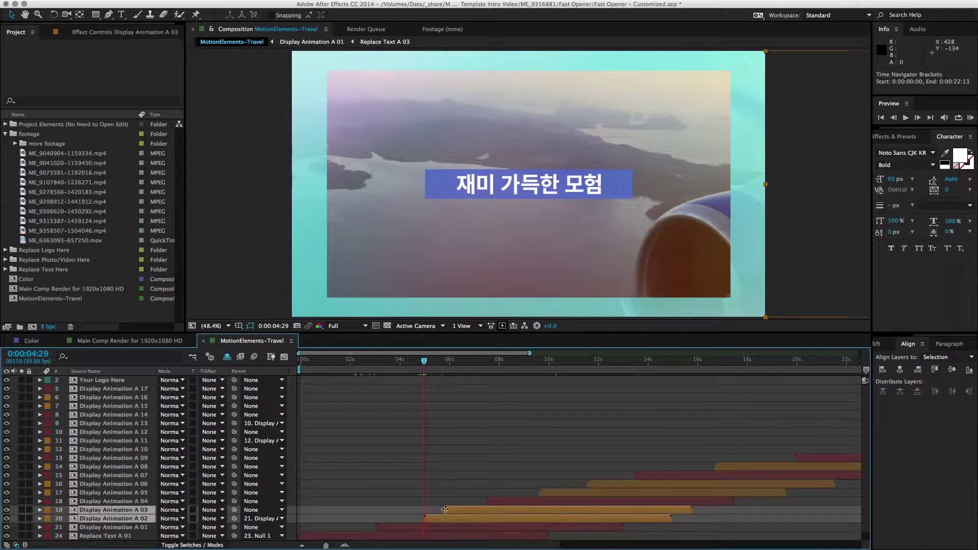
scroll(445, 510, down, 3)
Shift all layers from Display Animation A 04 through Your Logo Here earlier so that A 04 starts at 0:00:04:29.
click(426, 501)
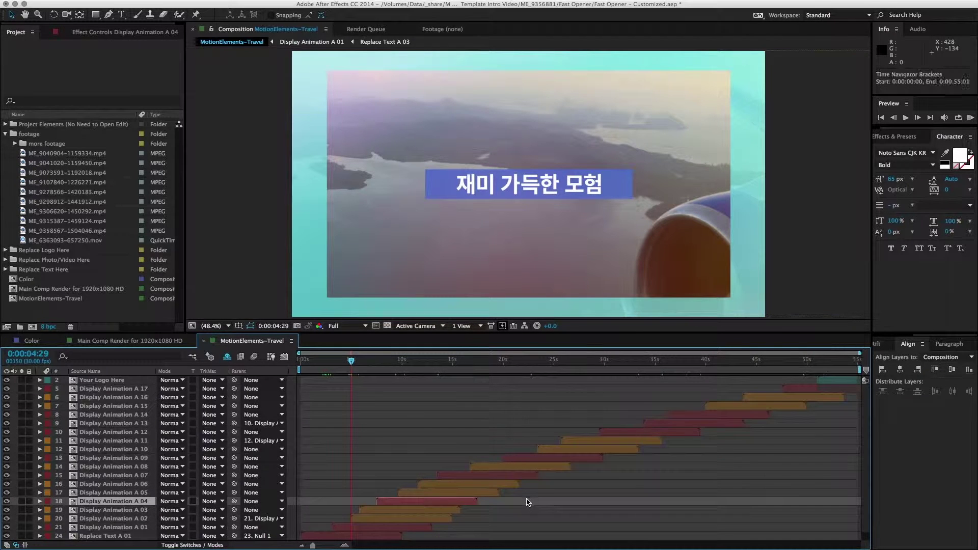
drag(843, 378, 502, 490)
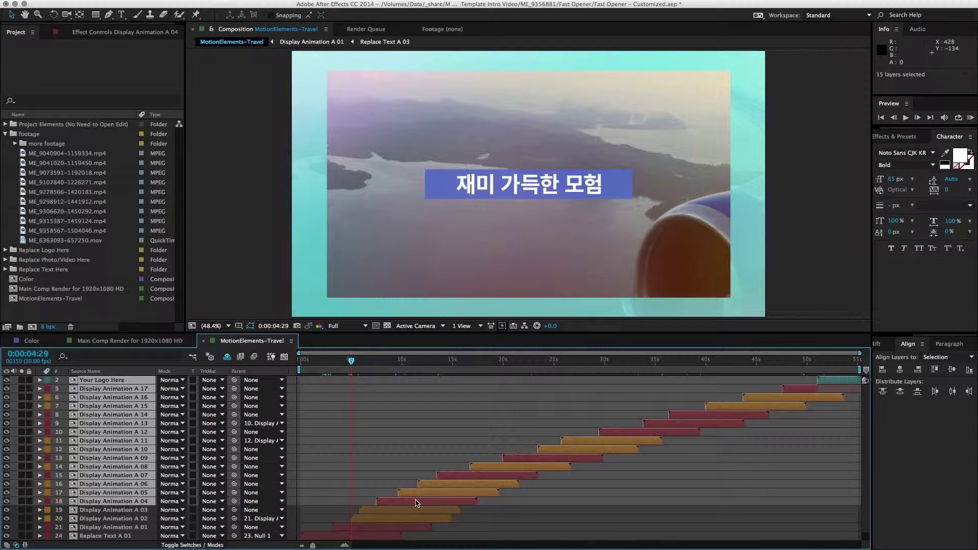
drag(391, 504, 367, 505)
Delete the Display Animation A 02 and Display Animation A 03 layers.
click(377, 509)
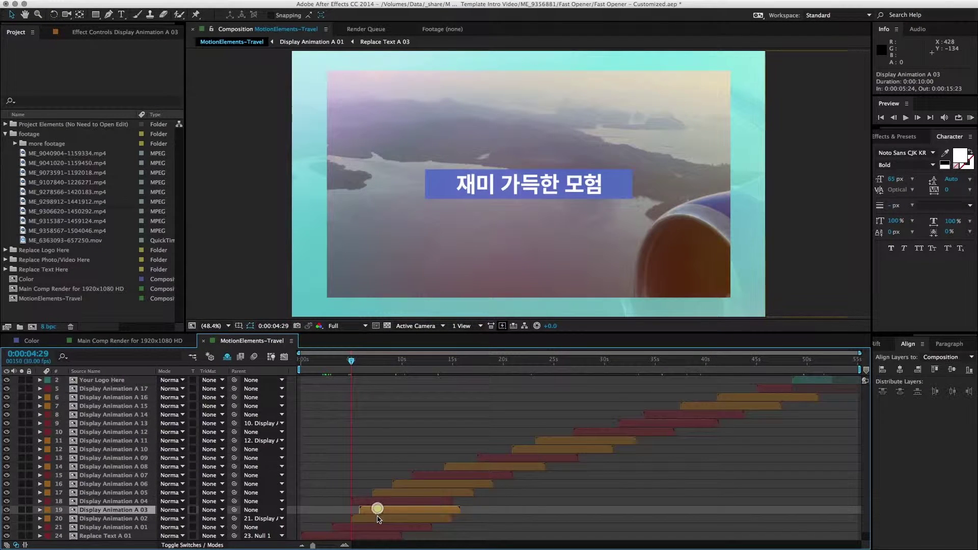
shift+click(377, 519)
key(Delete)
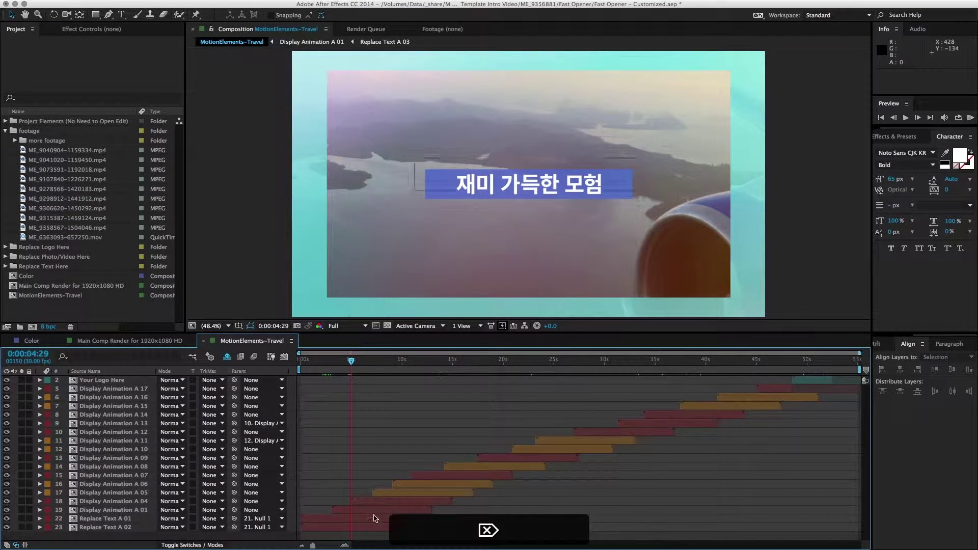
Set the current time to 0:00:07:03 and shift layers Display Animation A 07 through Your Logo Here so that A 07 starts there.
click(358, 510)
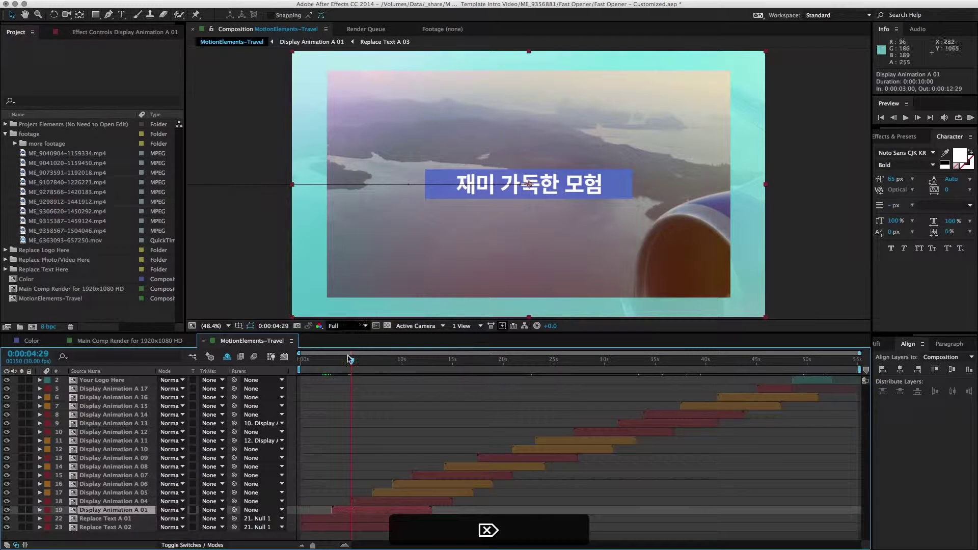
drag(351, 361, 372, 360)
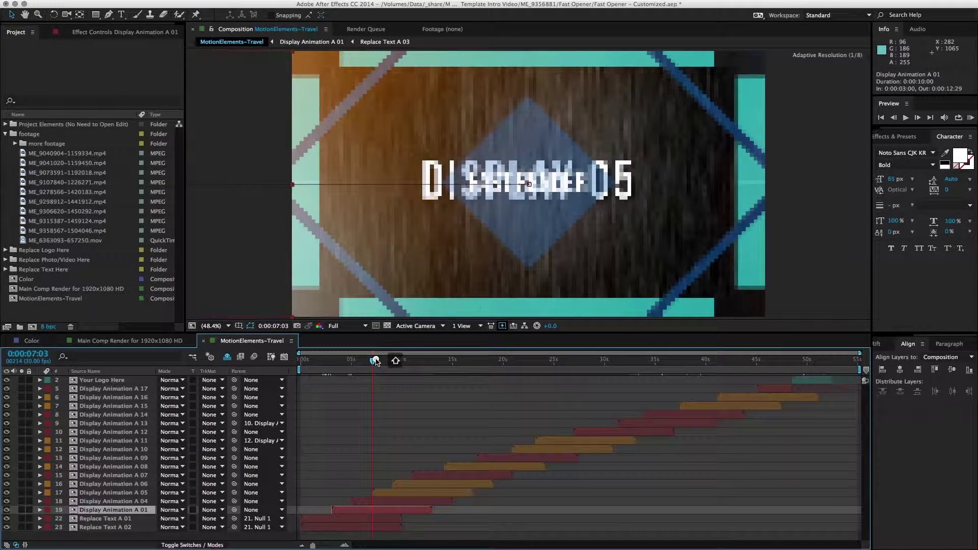
click(434, 493)
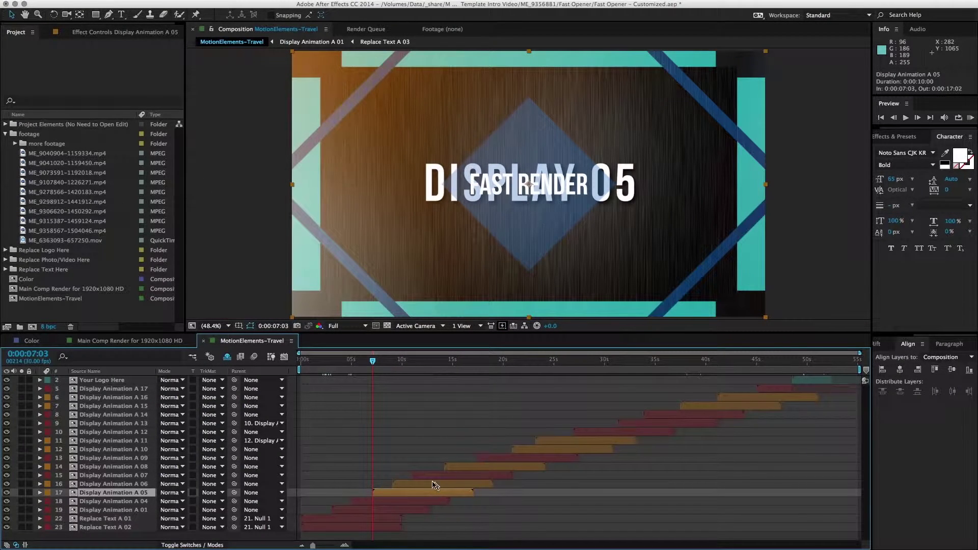
drag(372, 363, 367, 365)
click(460, 479)
shift+click(811, 380)
drag(425, 478, 389, 477)
Delete the Display Animation A 05 and Display Animation A 06 layers.
click(411, 492)
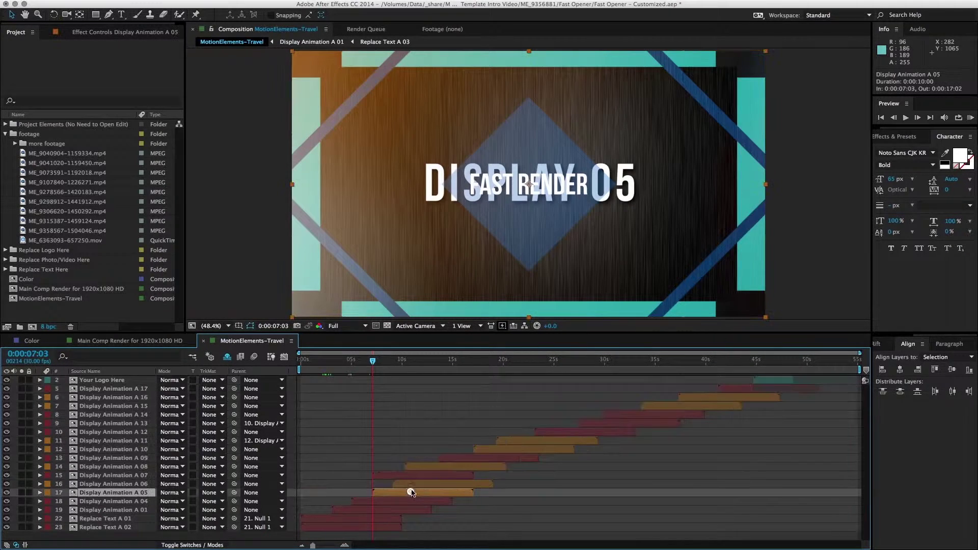
shift+click(423, 486)
key(Delete)
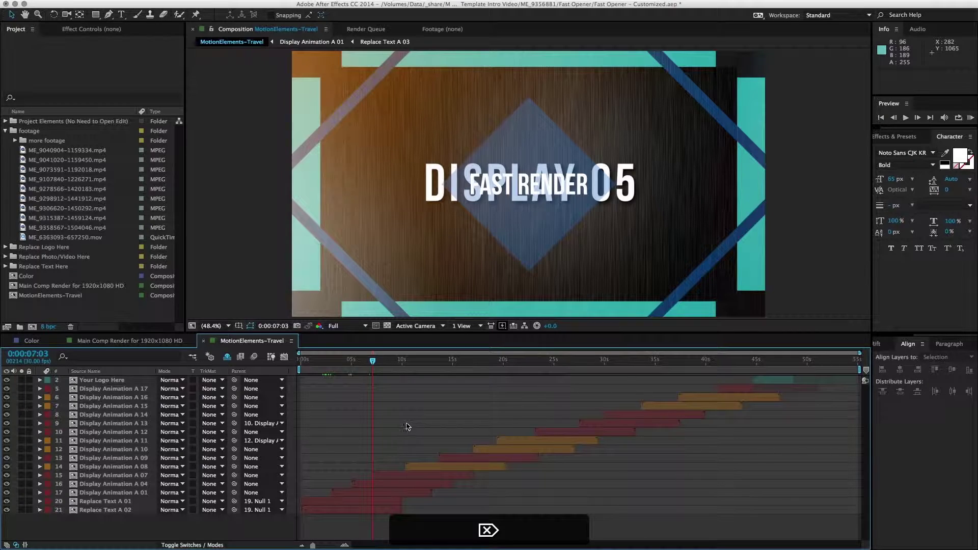
Shift layers Display Animation A 09 through Your Logo Here to start at 0:00:10:11, and remove the Display Animation A 08 layer.
click(405, 362)
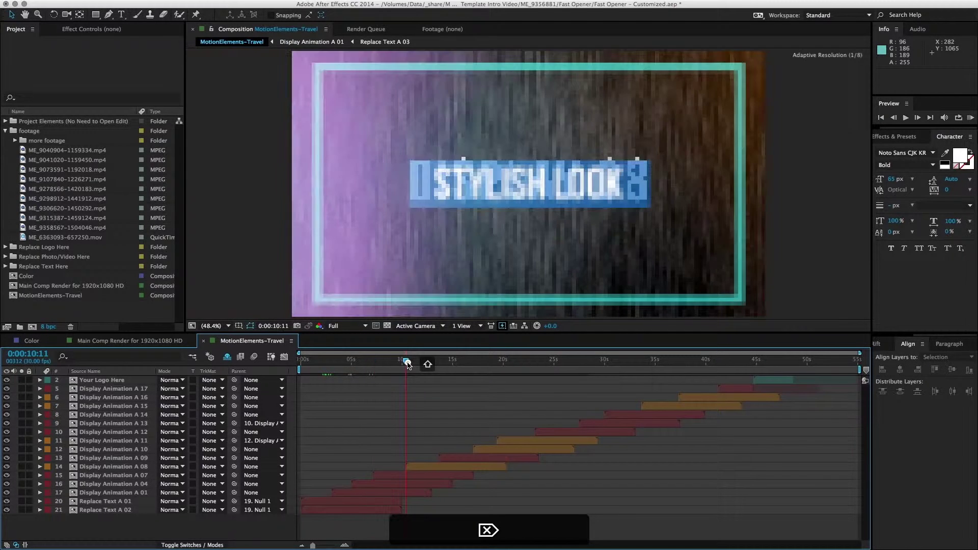
click(448, 468)
click(451, 458)
shift+click(774, 379)
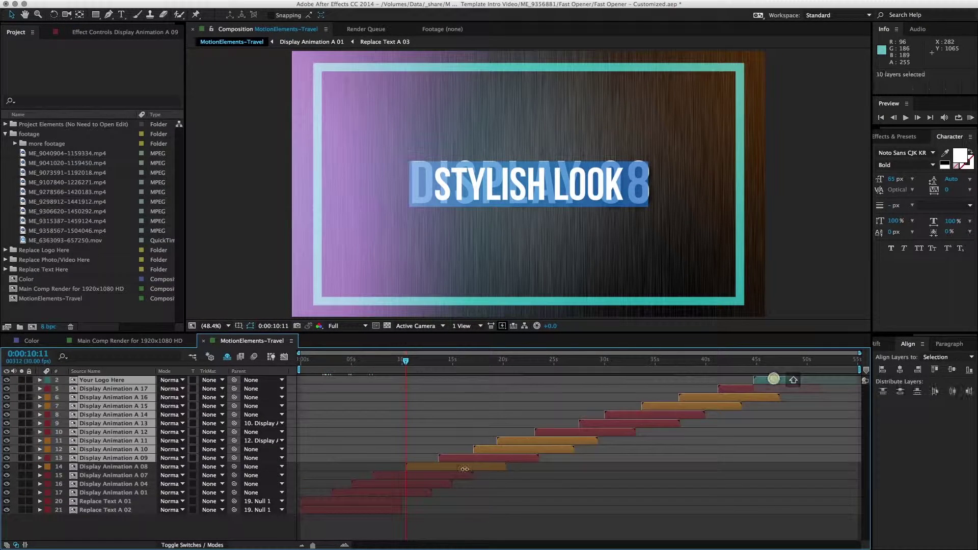
drag(457, 460, 429, 458)
click(436, 465)
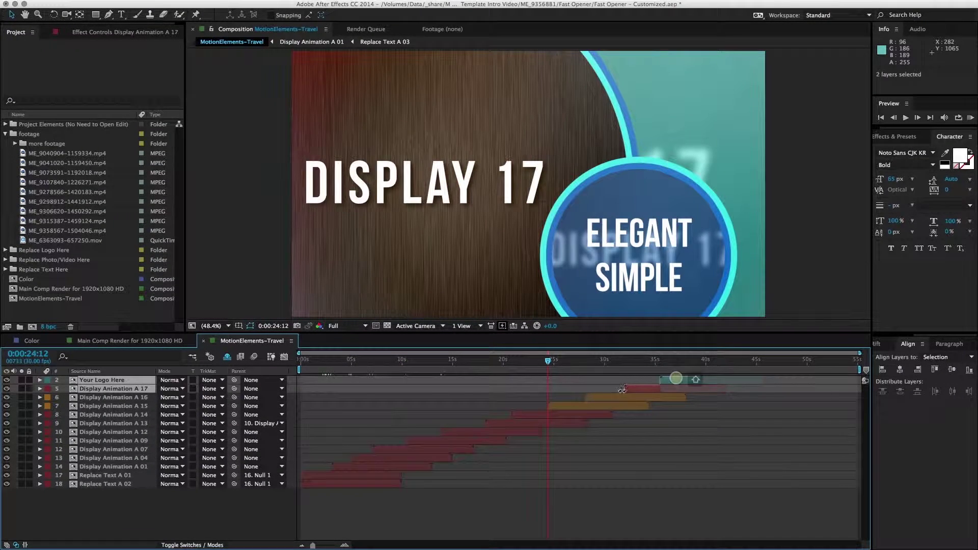
Shift the Display Animation A 17 and Your Logo Here layers together so that A 17 starts at 0:00:24:12.
drag(602, 392, 552, 396)
scroll(553, 395, up, 5)
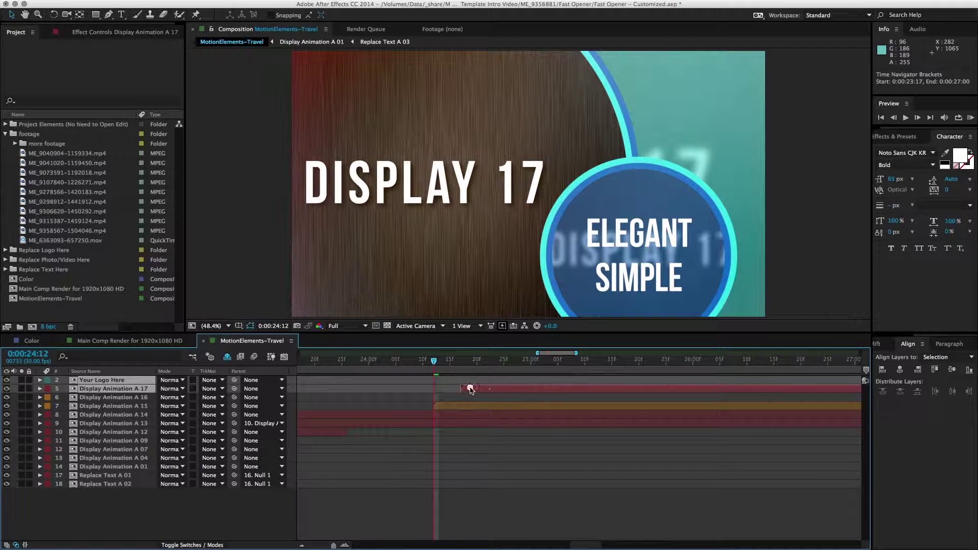
drag(470, 389, 445, 390)
scroll(483, 402, down, 8)
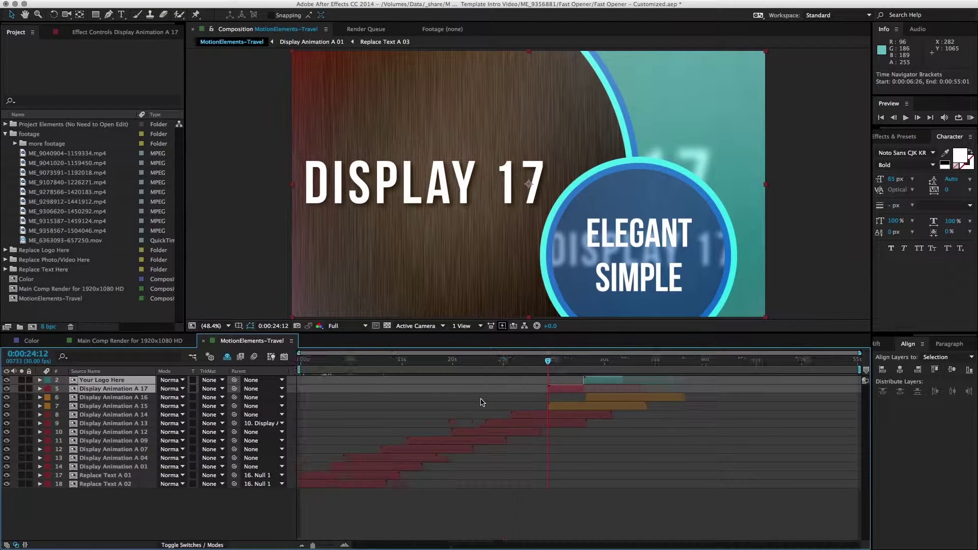
Delete the Display Animation A 15 and Display Animation A 16 layers.
click(636, 397)
shift+click(638, 406)
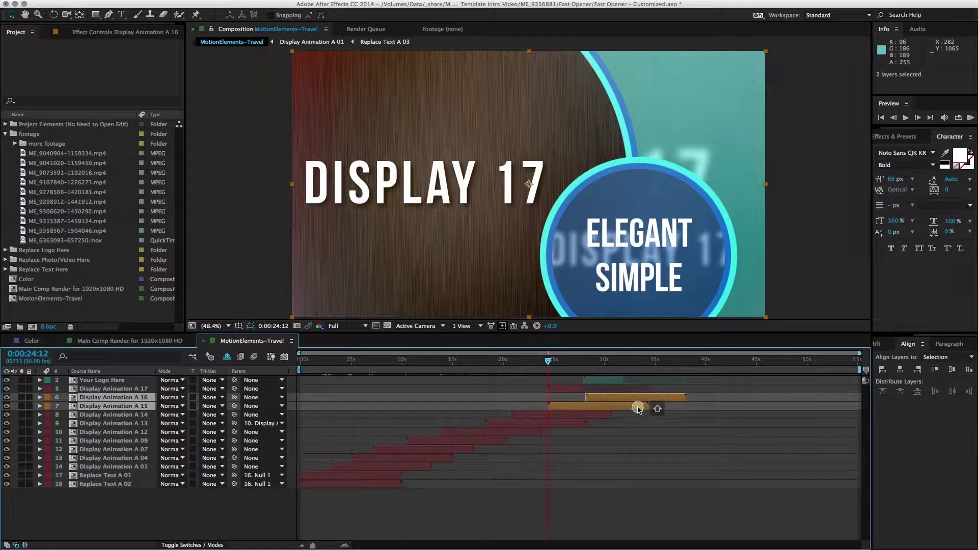
key(Delete)
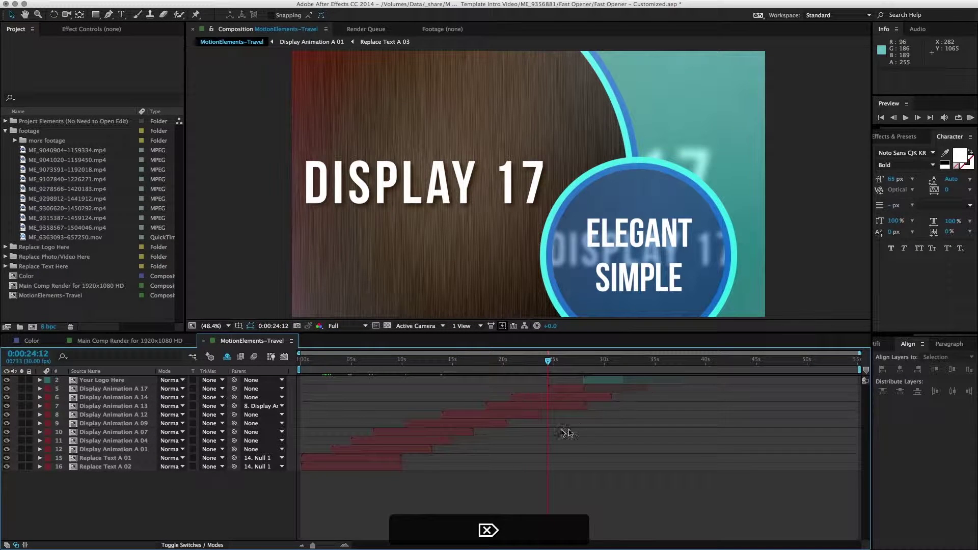
Scrub back to 0:00:05:17 and examine the transition between the first display scenes in the composition.
drag(511, 362, 430, 372)
key(equal)
key(equal)
key(equal)
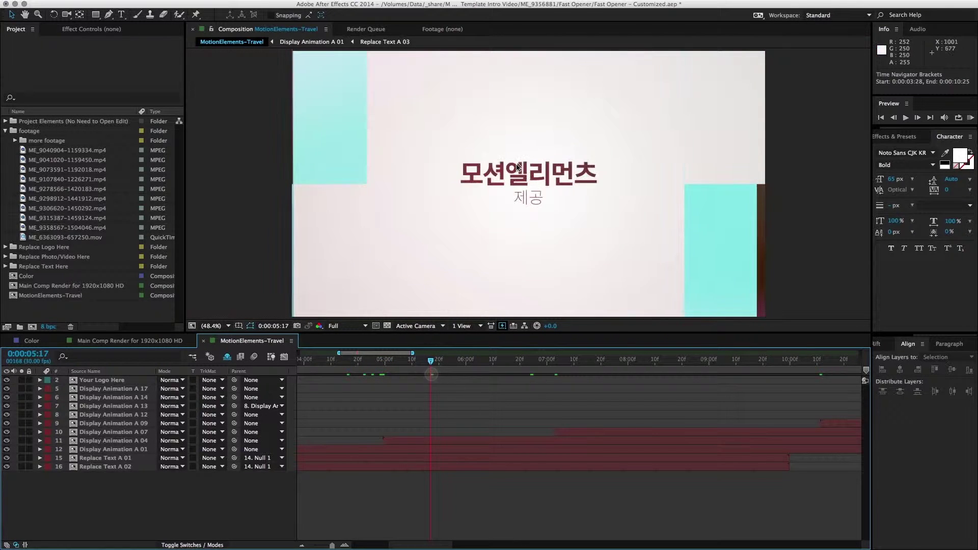
scroll(527, 172, down, 1)
scroll(528, 174, up, 1)
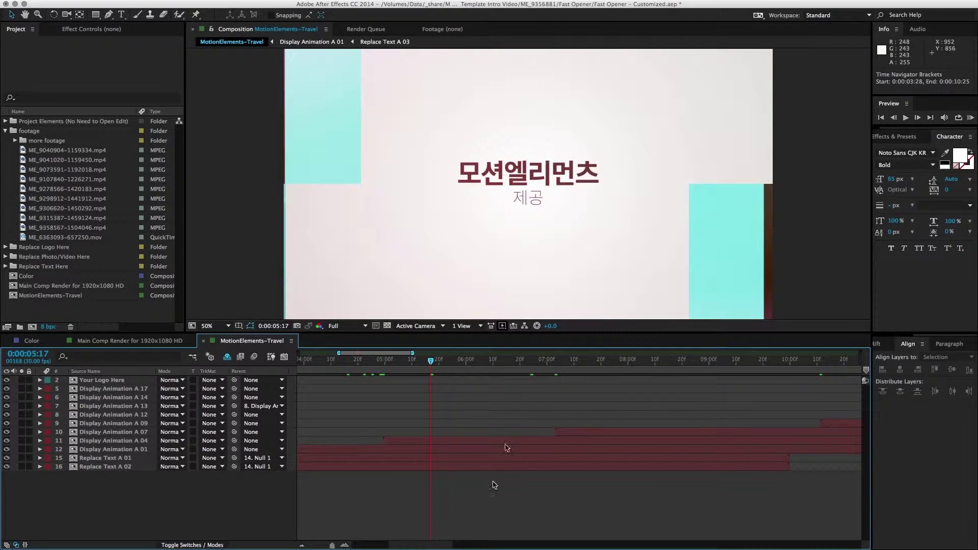
Solo Display Animation A 01 to examine its exit motion, then turn solo off and scrub back to 0:00:04:01.
key(minus)
key(minus)
click(428, 448)
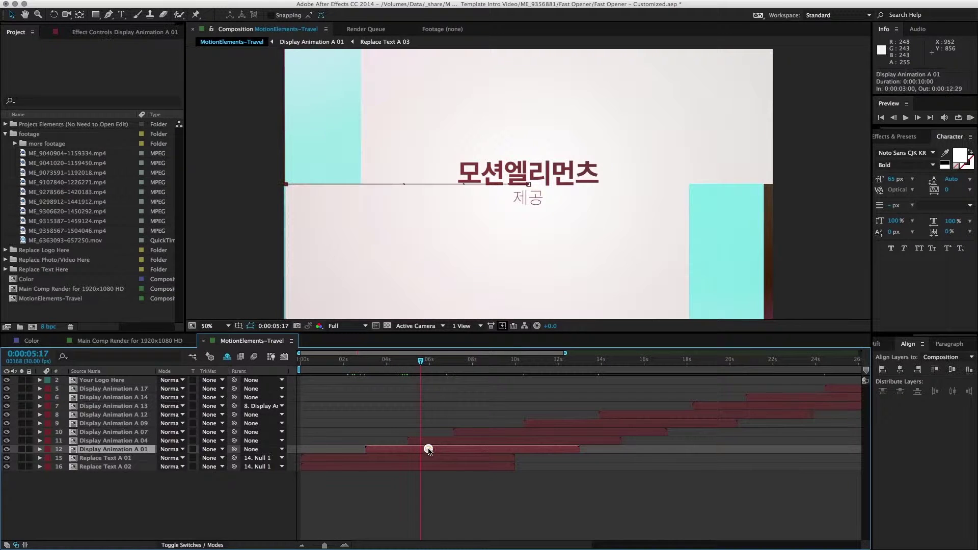
click(21, 449)
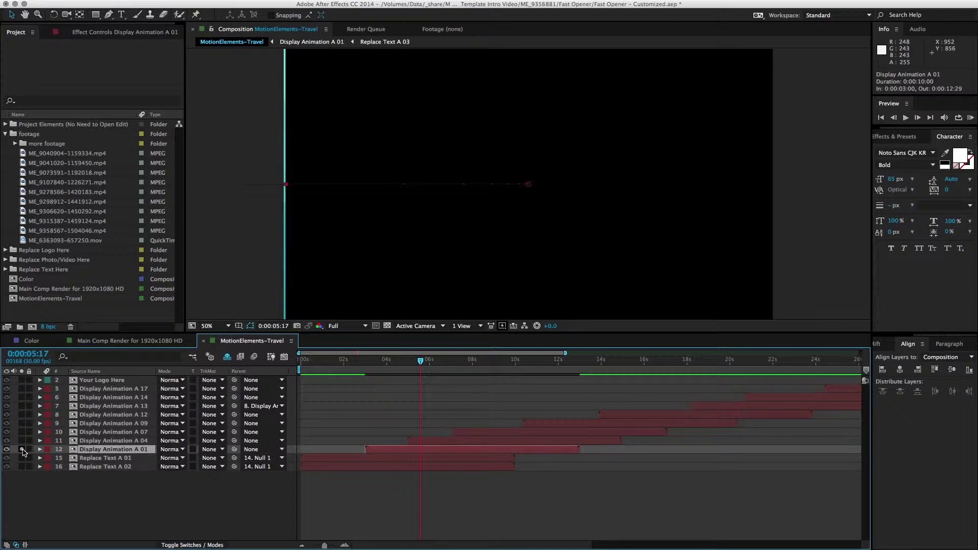
drag(408, 365, 430, 366)
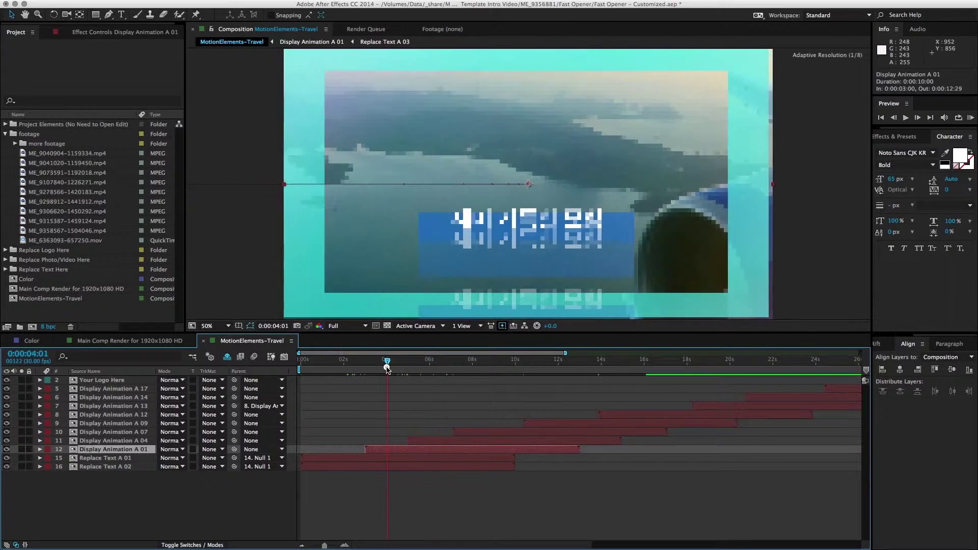
drag(386, 366, 386, 367)
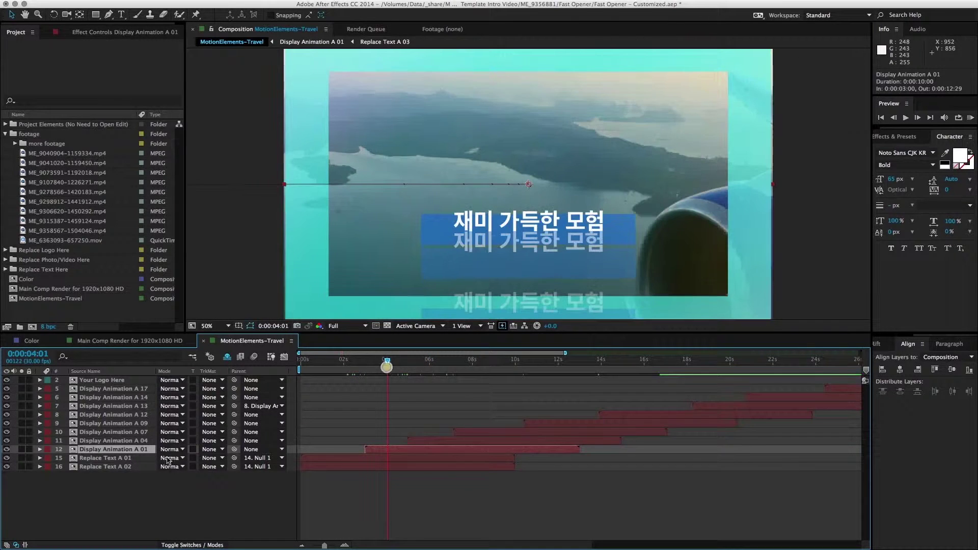
Shift both Position keyframes of Display Animation A 01 so the first sits at 0:00:07:03, check 0:00:06:08, and collapse the layer's properties.
click(40, 449)
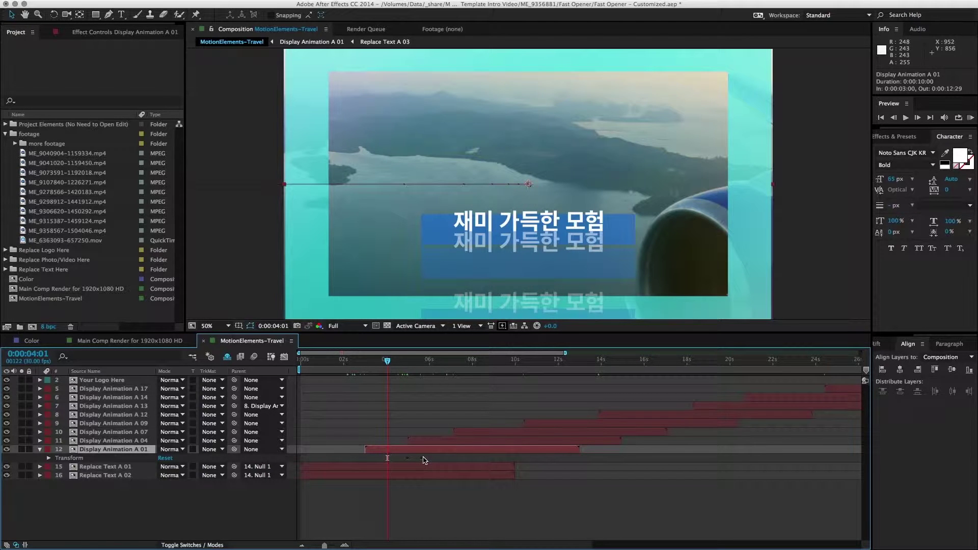
click(49, 459)
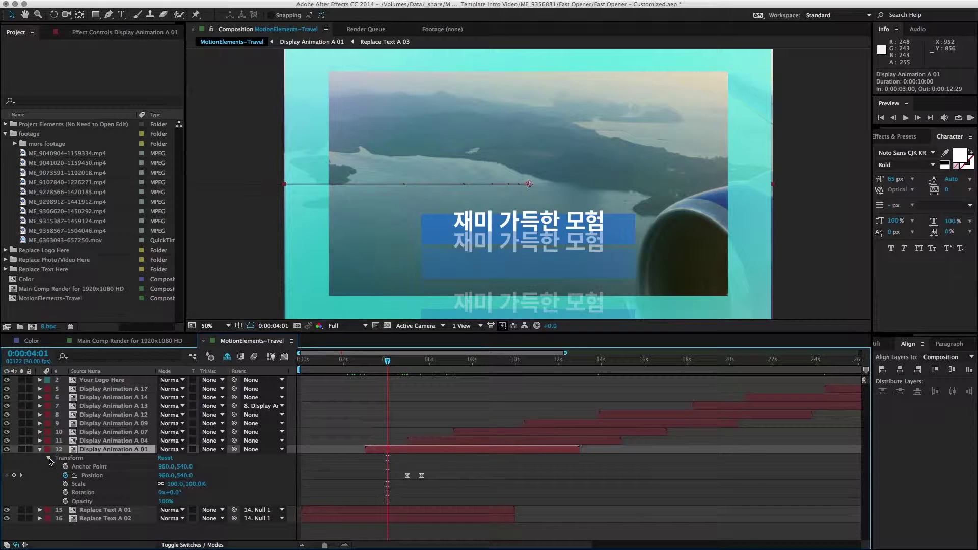
drag(390, 360, 407, 361)
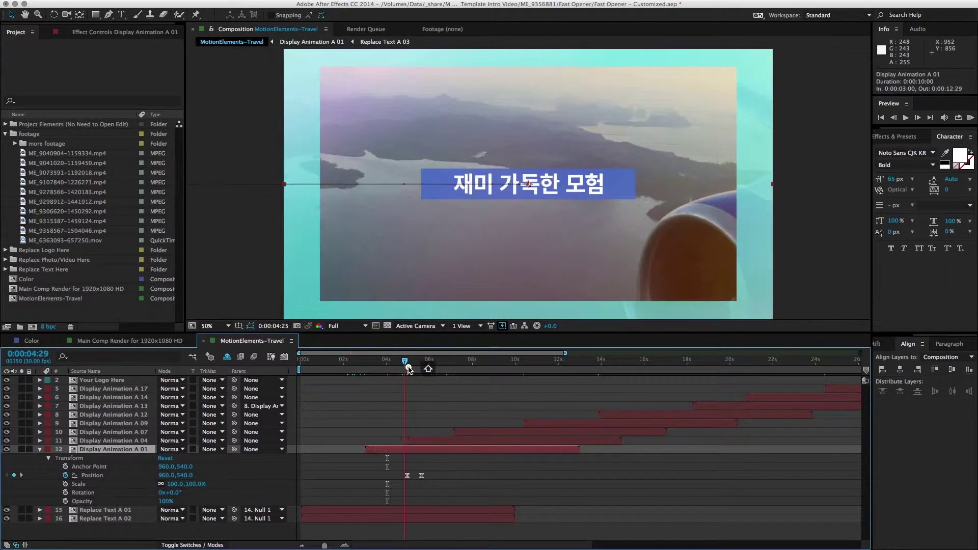
click(407, 475)
scroll(390, 487, up, 4)
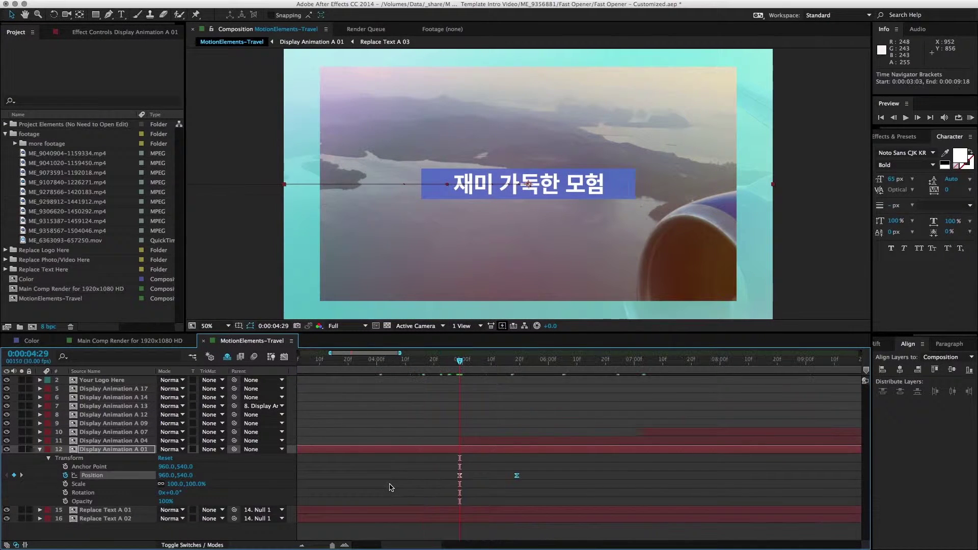
scroll(526, 488, down, 4)
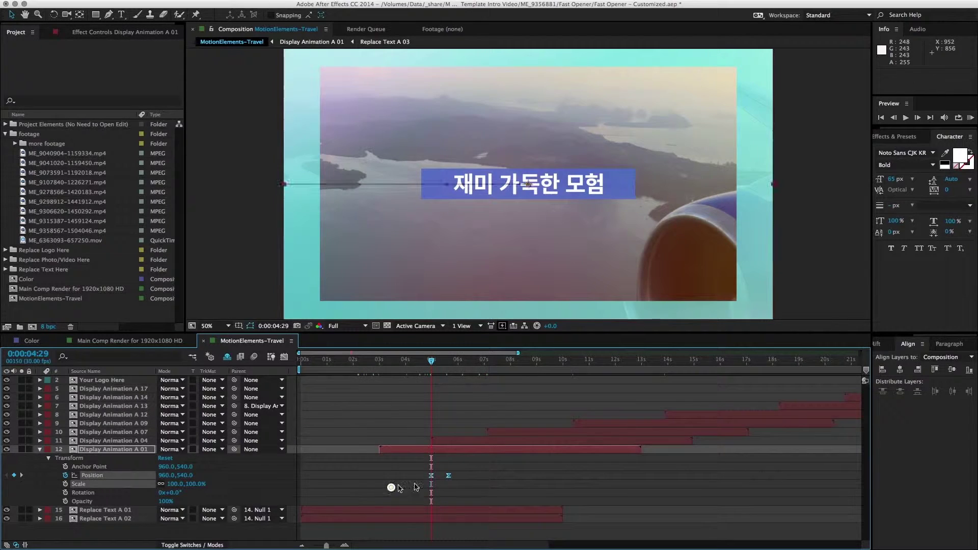
drag(469, 472, 392, 496)
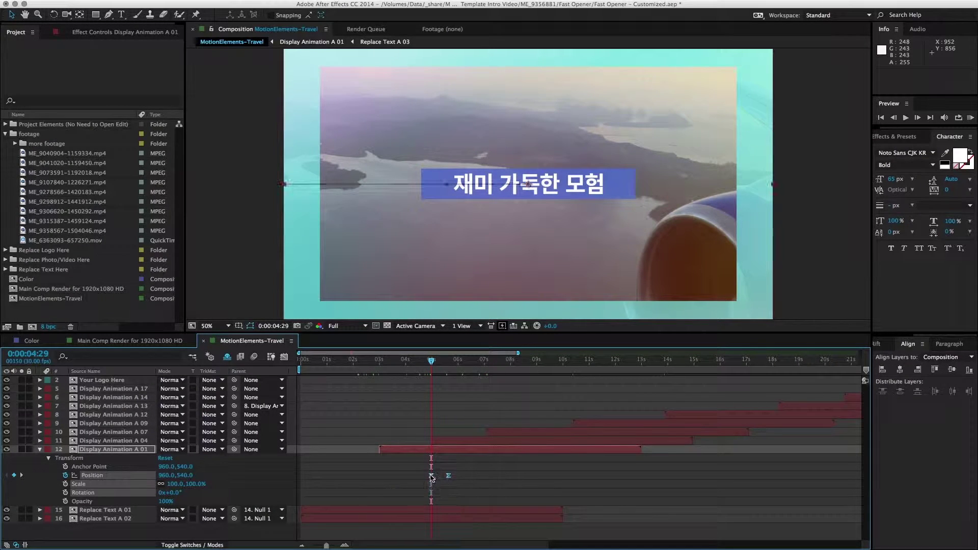
drag(431, 477, 489, 478)
drag(430, 360, 465, 378)
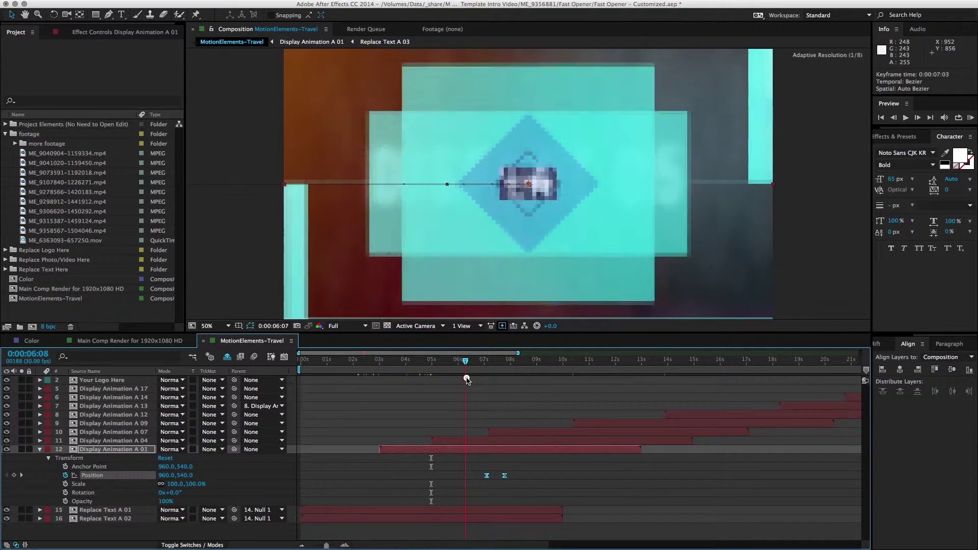
click(40, 450)
Deselect the layer, scrub to 0:00:06:18 to check the overlapping scenes, and review the shortened layer sequence up to Your Logo Here.
key(minus)
key(minus)
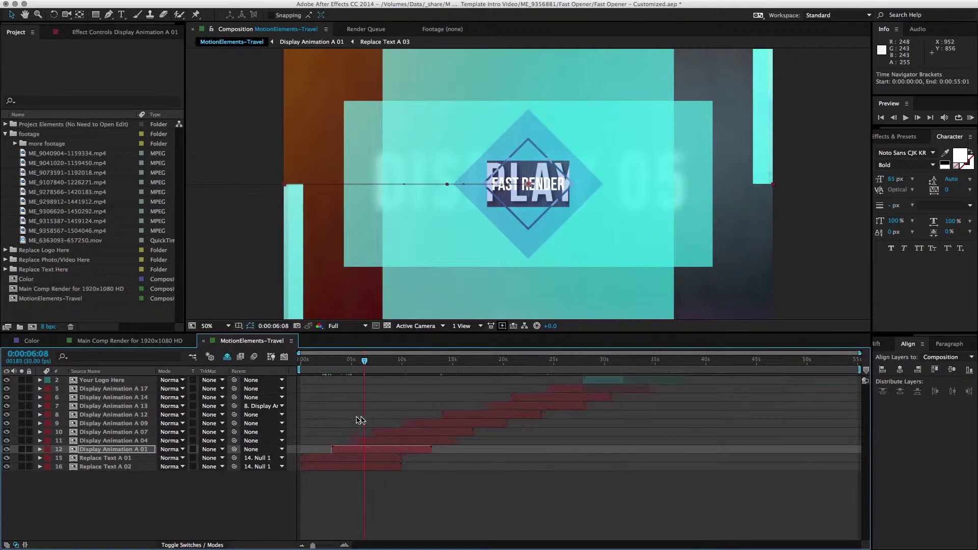
click(350, 417)
scroll(349, 422, up, 2)
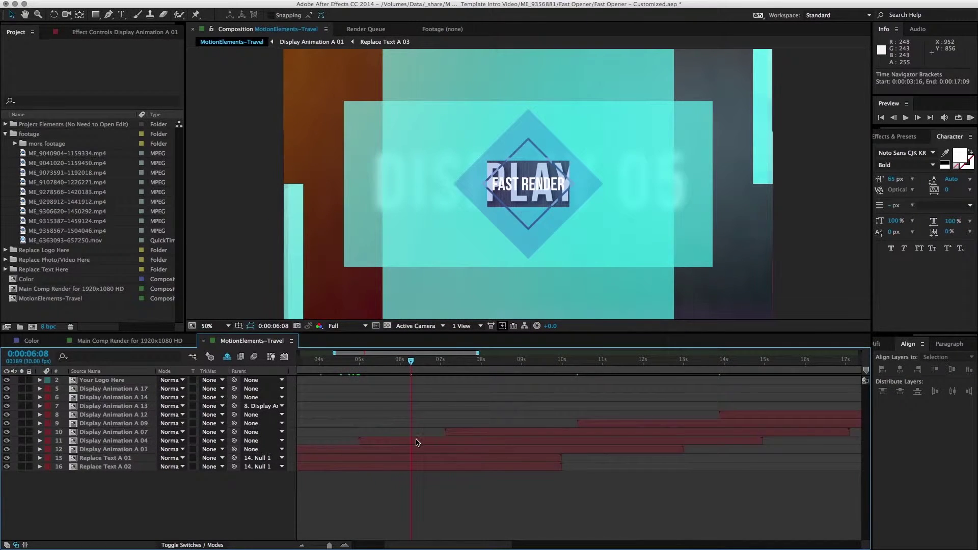
scroll(415, 440, left, 5)
drag(416, 360, 568, 378)
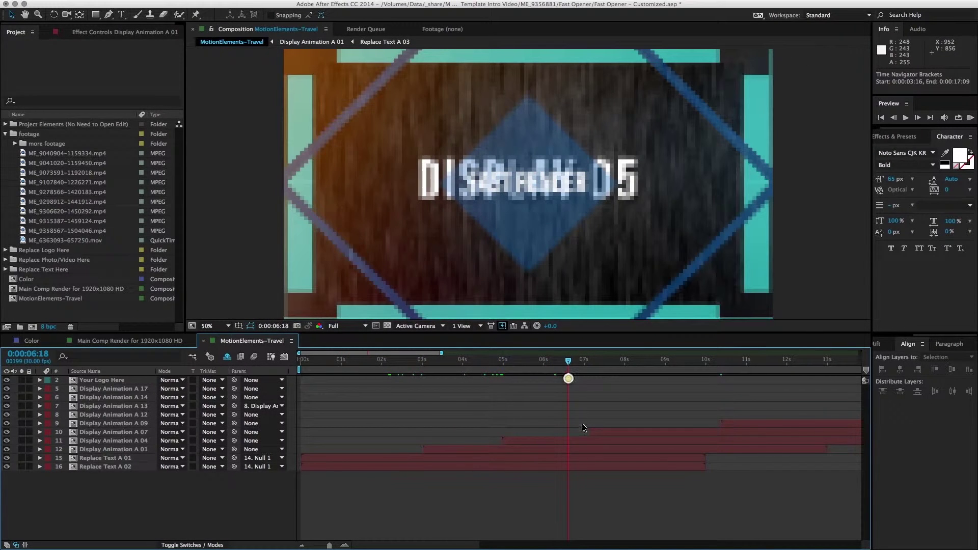
scroll(535, 418, down, 3)
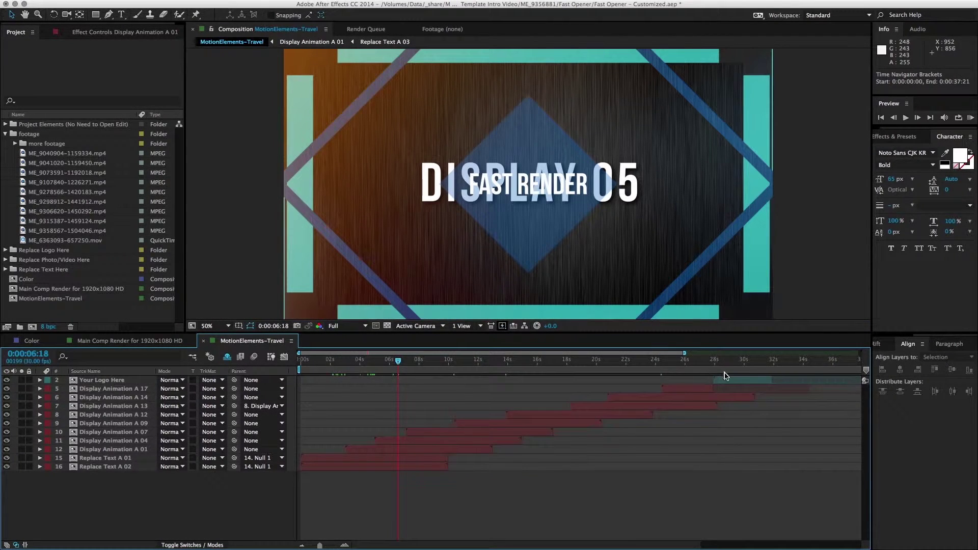